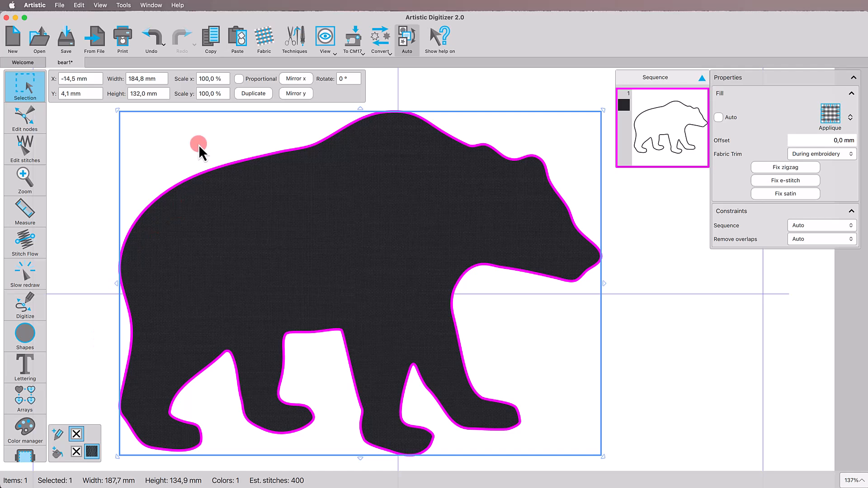
Duplicate the dark grey bear applique and recolour the copy's fill with B8977 Pale Peach.
{"action": "left_click", "coordinate": [243, 94]}
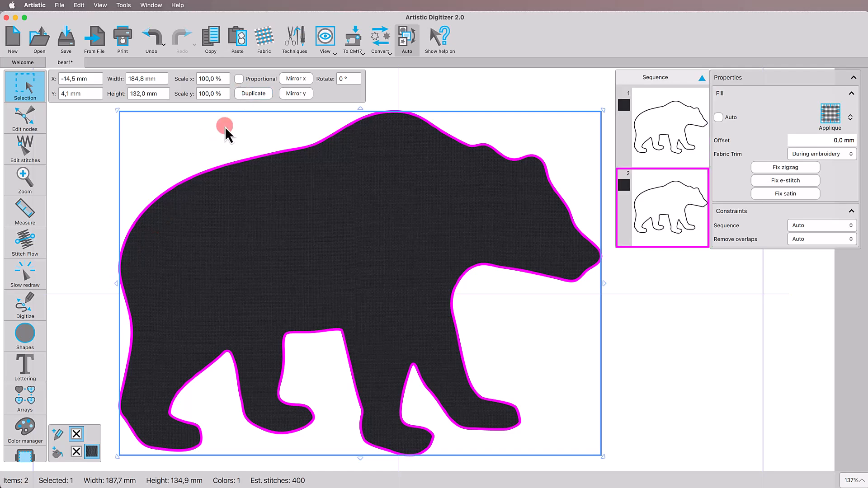
{"action": "left_click", "coordinate": [57, 453]}
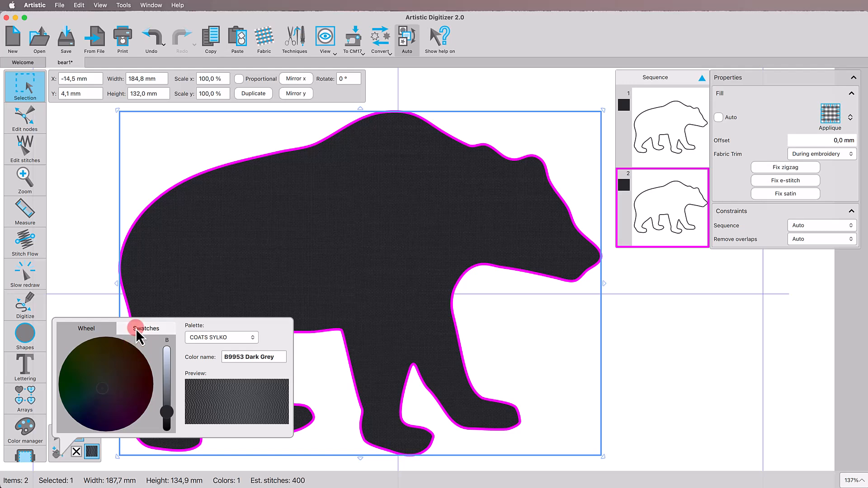
{"action": "left_click", "coordinate": [136, 329]}
{"action": "left_click", "coordinate": [129, 364]}
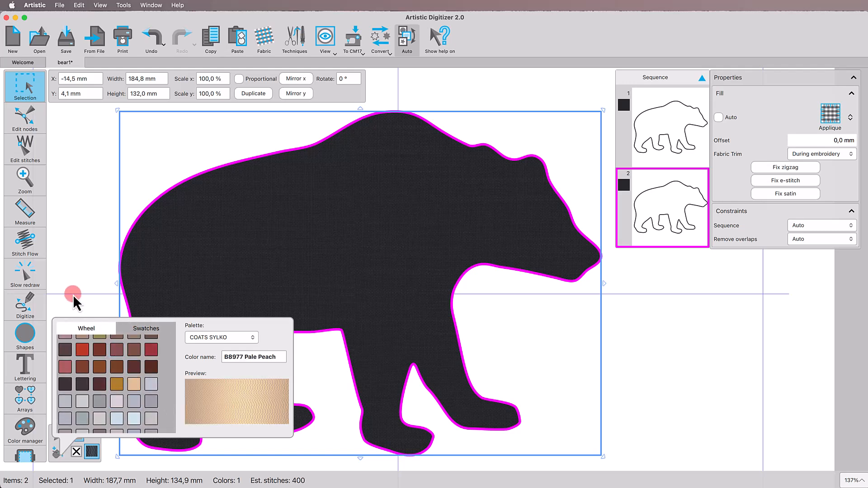
{"action": "left_click", "coordinate": [73, 297]}
Change the peach bear's fill type to Step and use the Bouclette2 stitch.
{"action": "left_click", "coordinate": [831, 115]}
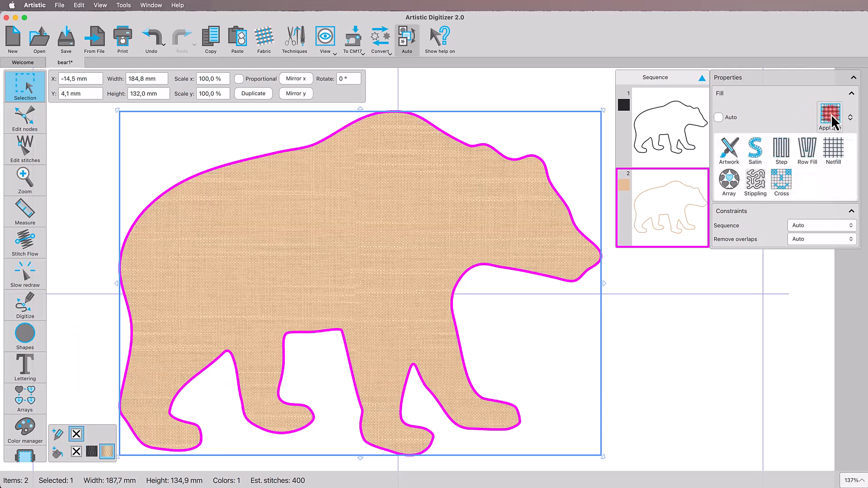
{"action": "left_click", "coordinate": [777, 155]}
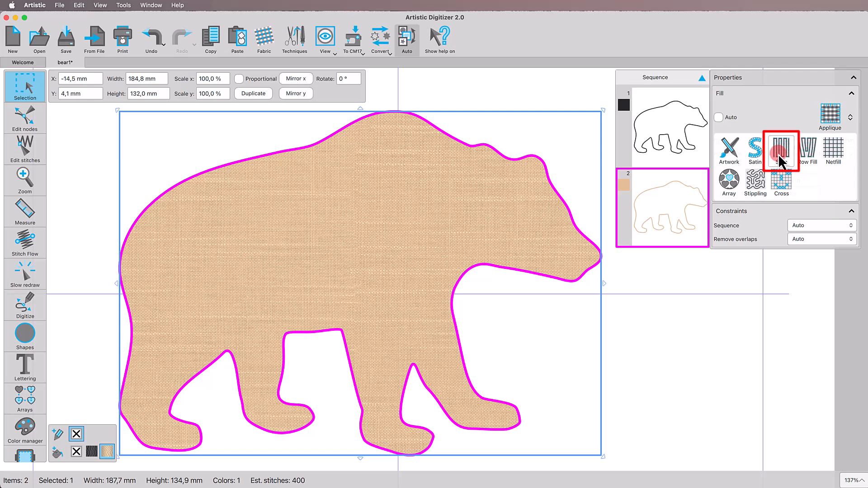
{"action": "left_click", "coordinate": [815, 141]}
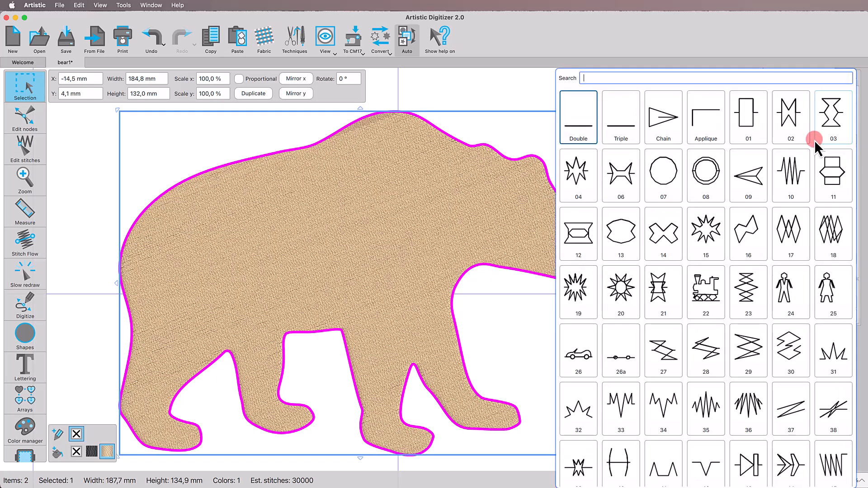
{"action": "type", "text": "b"}
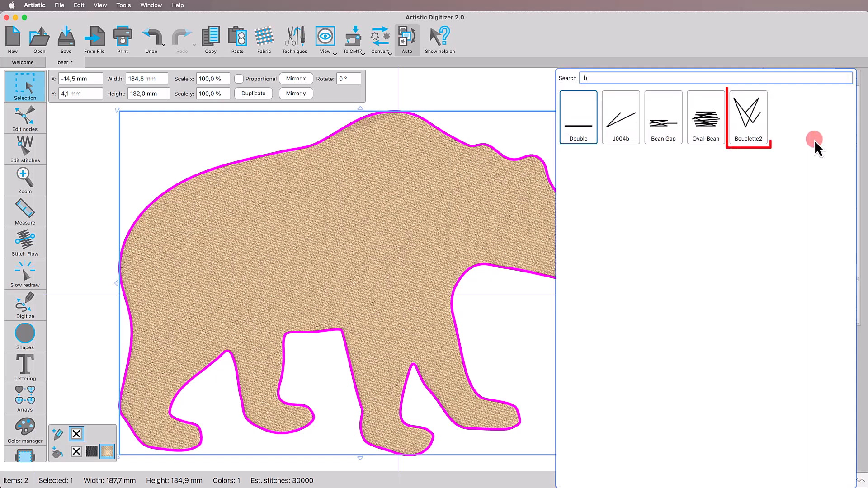
{"action": "left_click", "coordinate": [751, 128]}
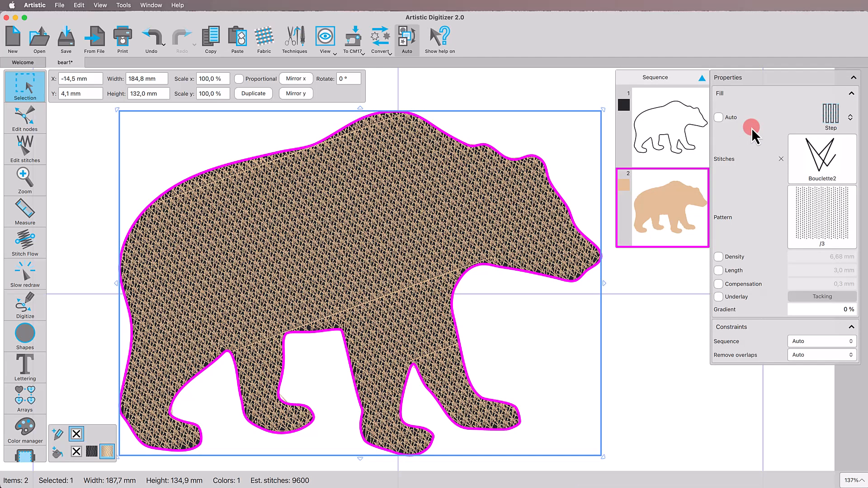
Apply the R5 pattern to the peach bear's Step fill.
{"action": "left_click", "coordinate": [813, 214]}
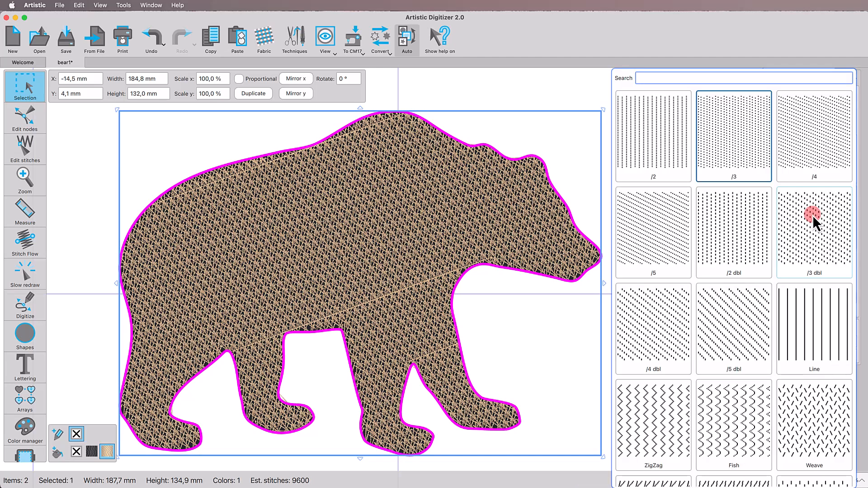
{"action": "type", "text": "r5"}
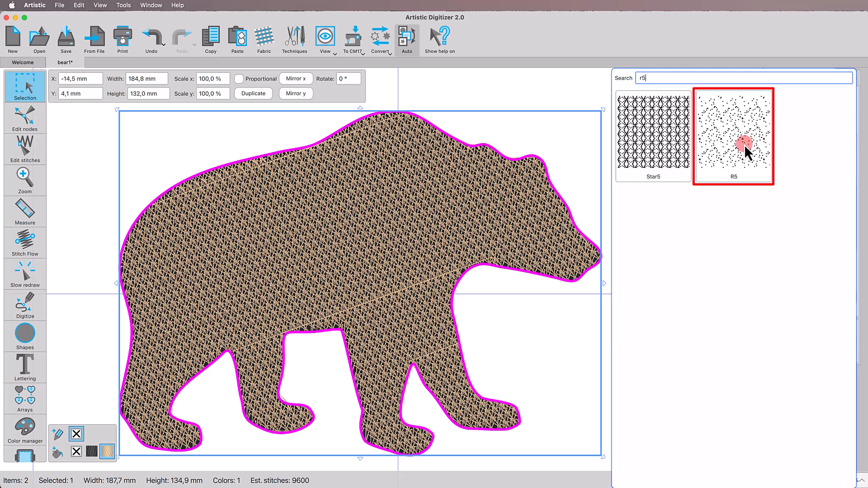
{"action": "left_click", "coordinate": [744, 145]}
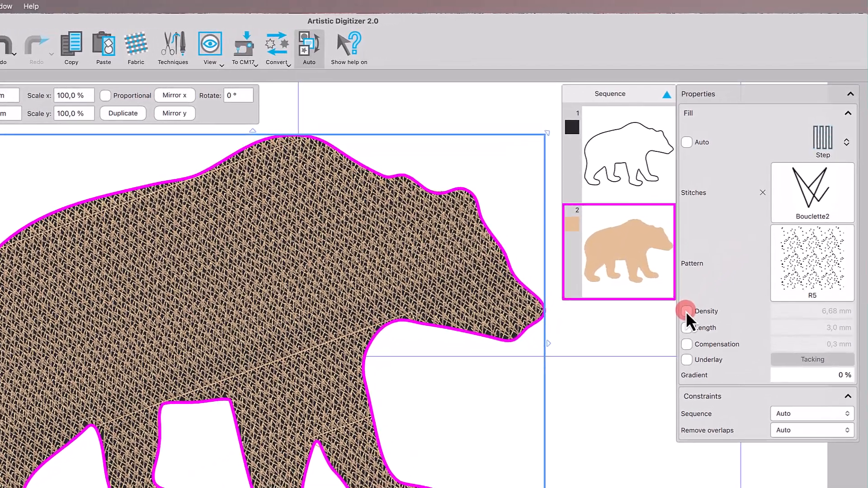
Set the peach fill's density to 5 mm and its overlap removal to Never.
{"action": "left_click", "coordinate": [686, 311]}
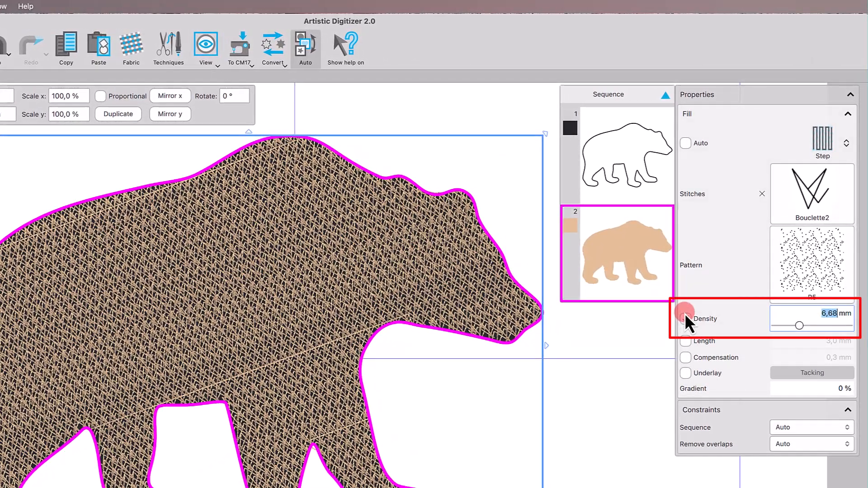
{"action": "type", "text": "5"}
{"action": "key", "text": "Return"}
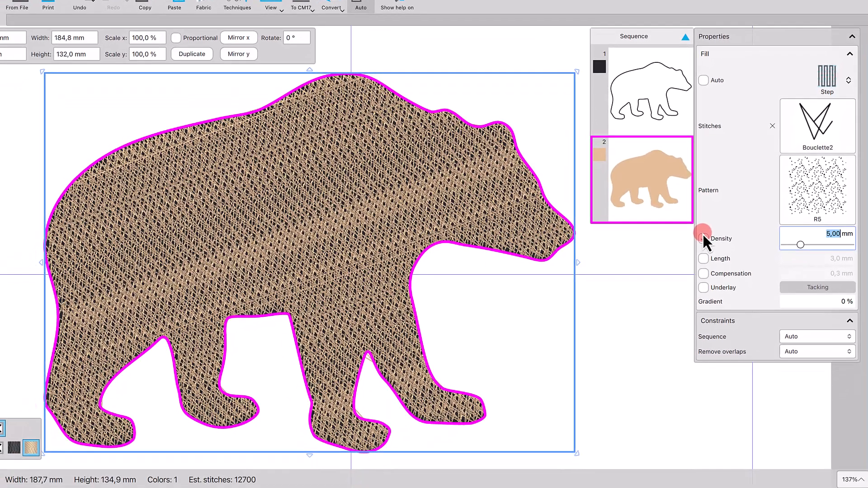
{"action": "left_click", "coordinate": [704, 236]}
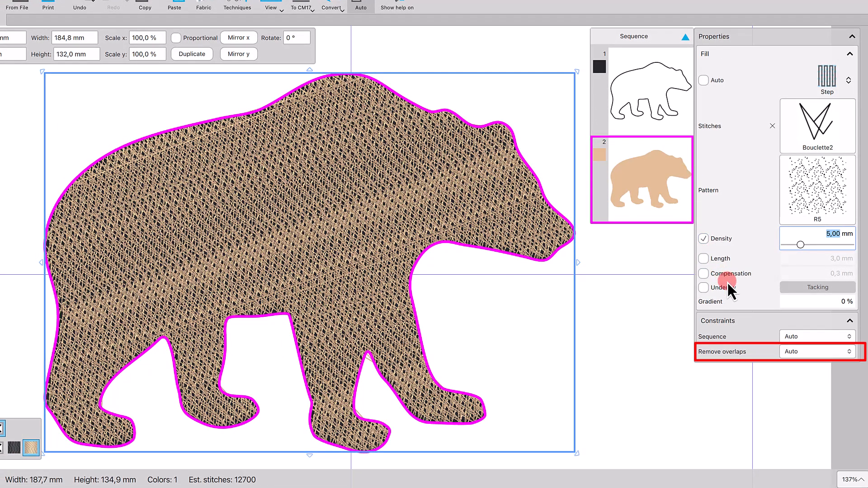
{"action": "left_click", "coordinate": [785, 352]}
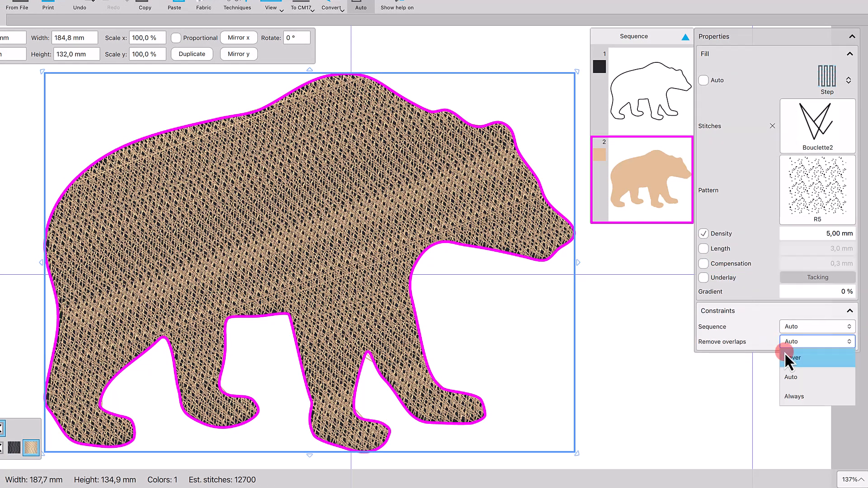
{"action": "left_click", "coordinate": [788, 361]}
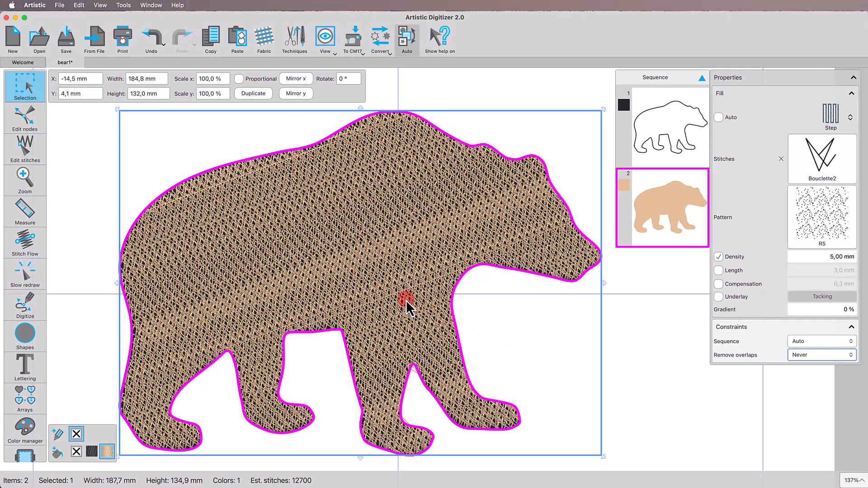
Duplicate the peach bear and recolour the new copy's fill with B8792 Dark Brown.
{"action": "left_click", "coordinate": [262, 96]}
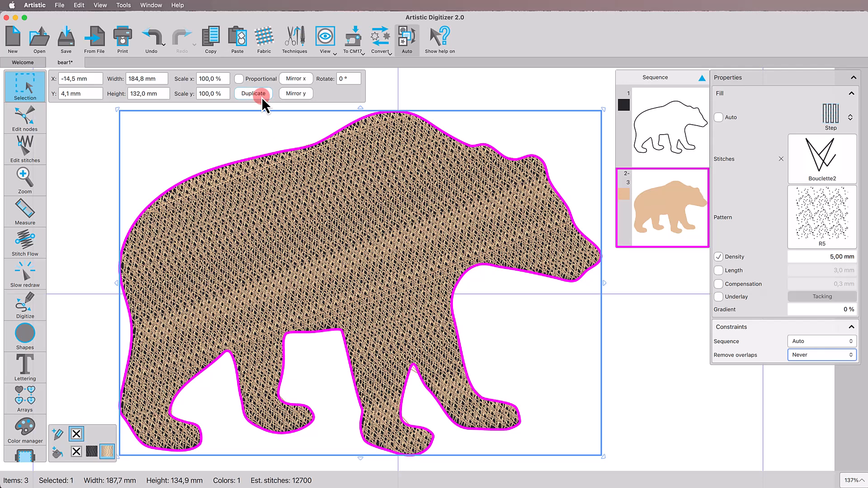
{"action": "left_click", "coordinate": [58, 452]}
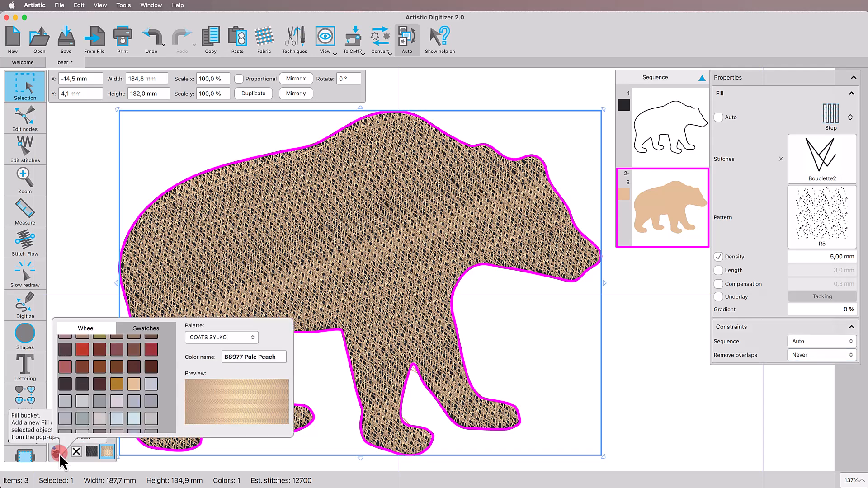
{"action": "left_click", "coordinate": [130, 369]}
{"action": "scroll", "coordinate": [130, 369], "scroll_direction": "up", "scroll_amount": 1}
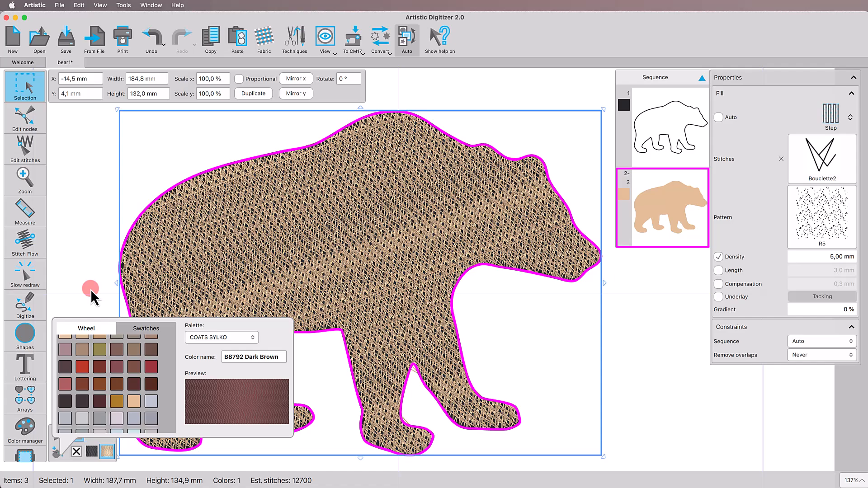
{"action": "left_click", "coordinate": [371, 255]}
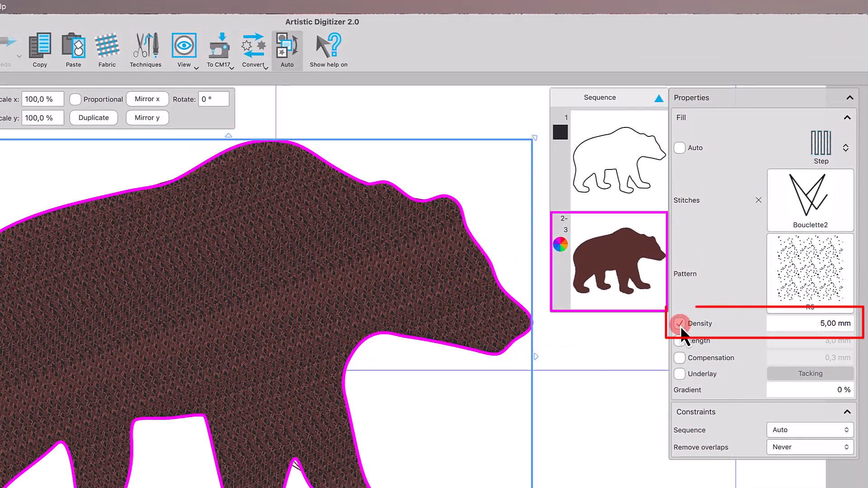
Turn off the custom density for the dark brown fill and set its stitch length to 4 mm.
{"action": "left_click", "coordinate": [680, 323]}
{"action": "left_click", "coordinate": [682, 342]}
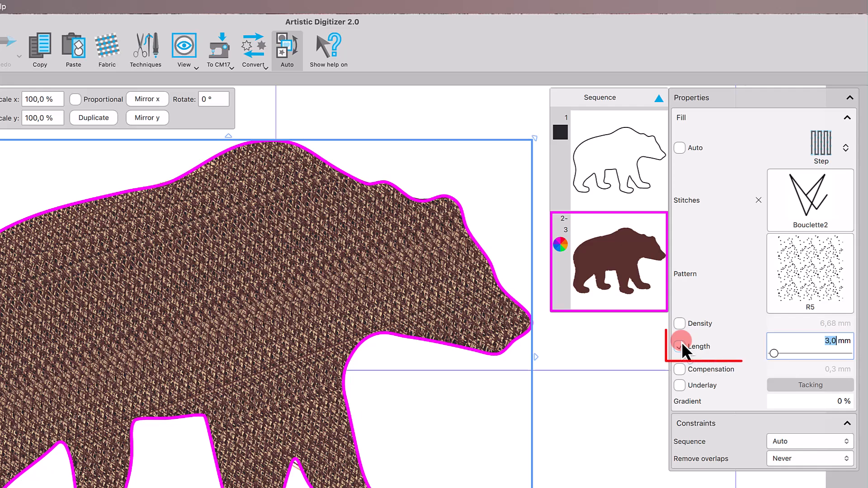
{"action": "type", "text": "4"}
{"action": "key", "text": "Return"}
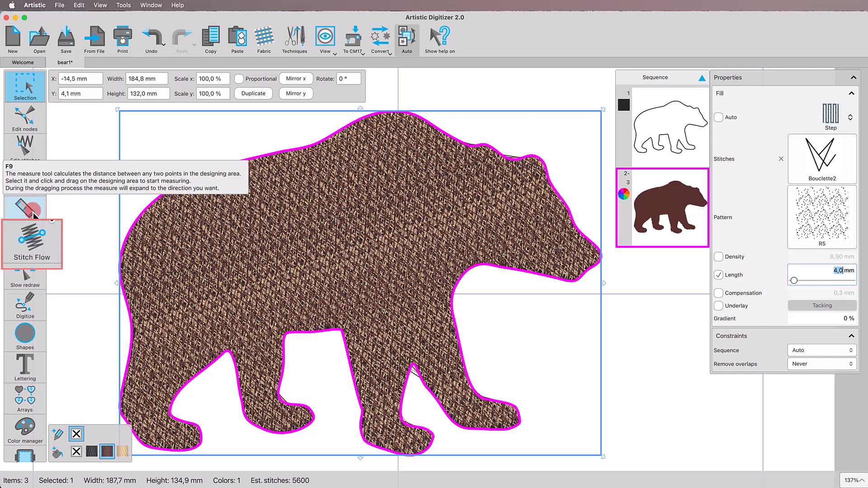
Add a Stitch Flow direction line along the bear's upper back and bend it into an arc following the rear outline.
{"action": "left_click", "coordinate": [31, 244]}
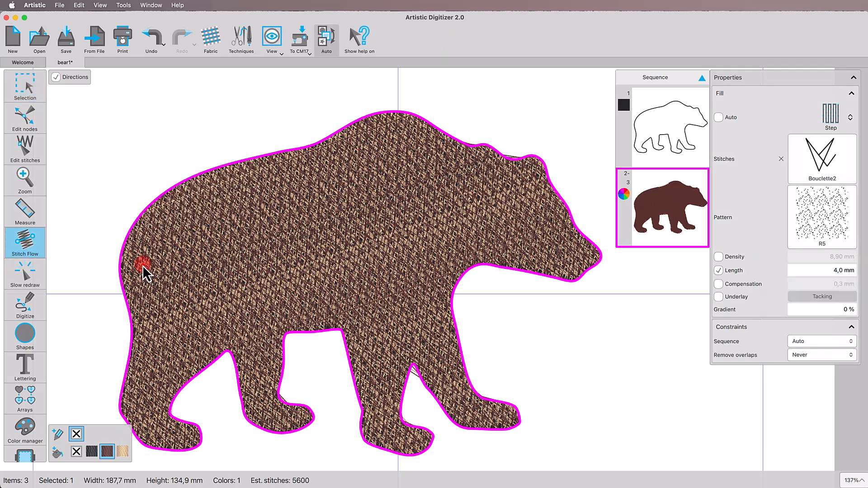
{"action": "left_click_drag", "start_coordinate": [143, 265], "coordinate": [300, 192]}
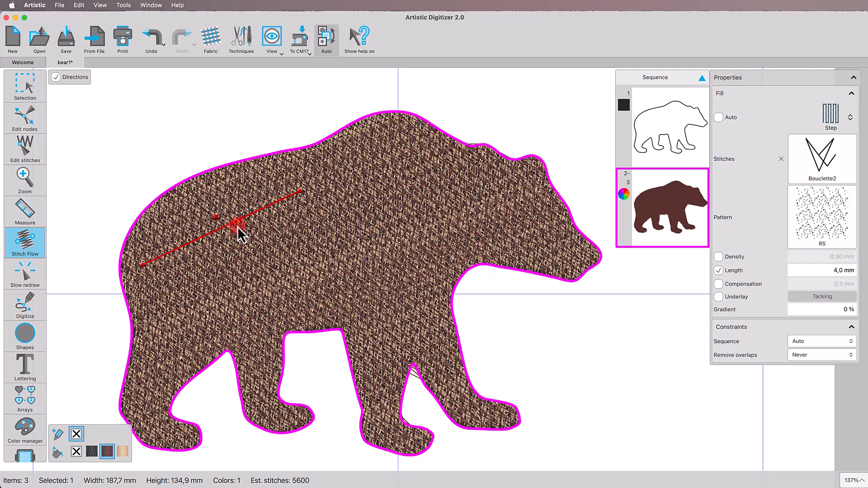
{"action": "scroll", "coordinate": [239, 227], "scroll_direction": "up", "scroll_amount": 5}
{"action": "left_click_drag", "start_coordinate": [206, 228], "coordinate": [178, 200]}
{"action": "scroll", "coordinate": [178, 194], "scroll_direction": "down", "scroll_amount": 3}
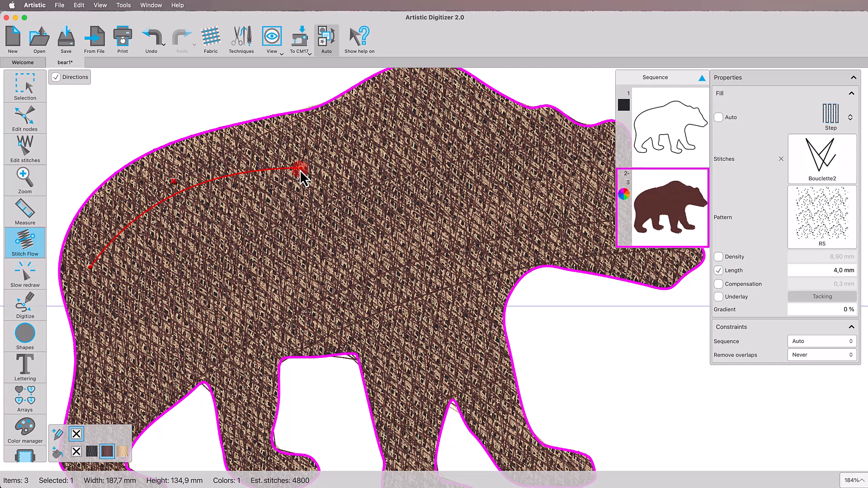
{"action": "left_click_drag", "start_coordinate": [300, 170], "coordinate": [309, 154]}
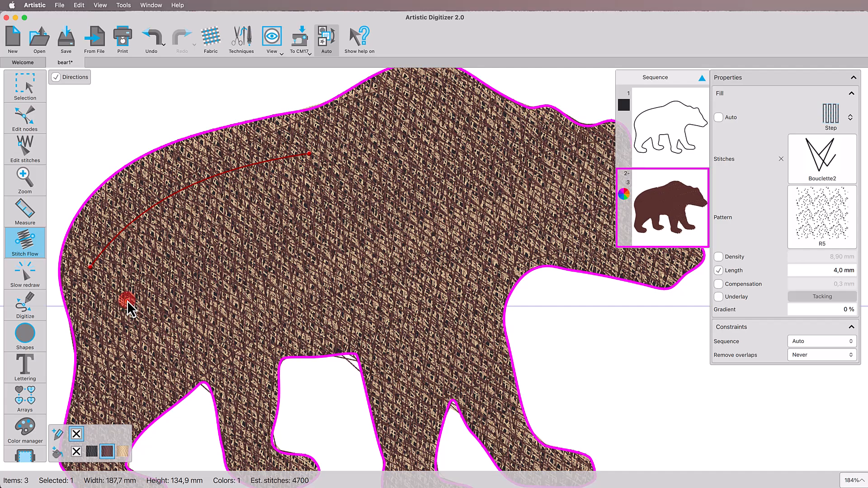
{"action": "left_click_drag", "start_coordinate": [90, 267], "coordinate": [103, 272]}
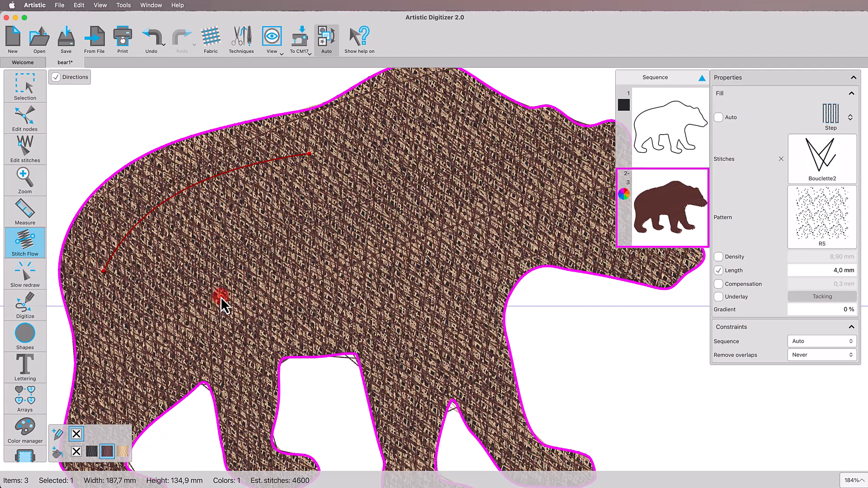
{"action": "scroll", "coordinate": [220, 297], "scroll_direction": "down", "scroll_amount": 3}
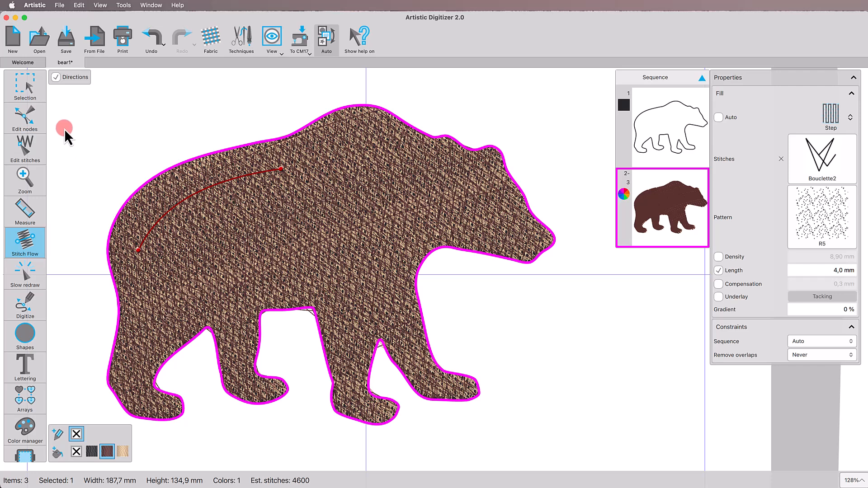
Hide the dark brown bear so the peach layer underneath can be edited.
{"action": "left_click", "coordinate": [34, 94]}
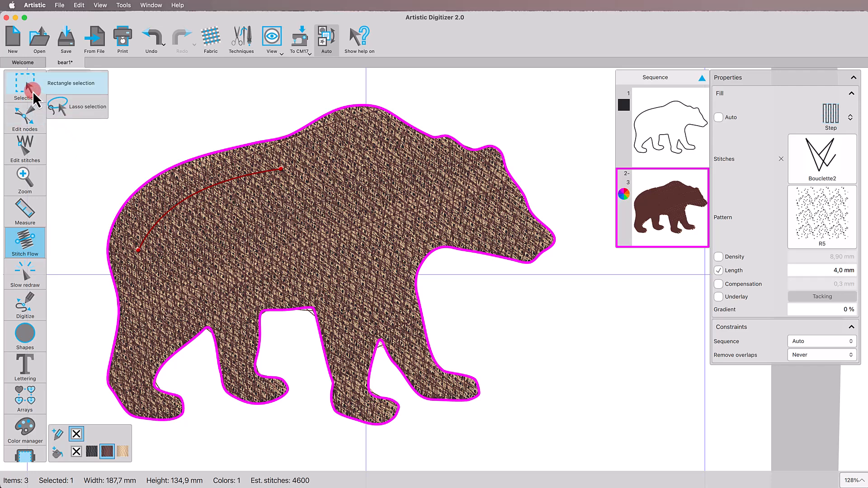
{"action": "left_click", "coordinate": [31, 91]}
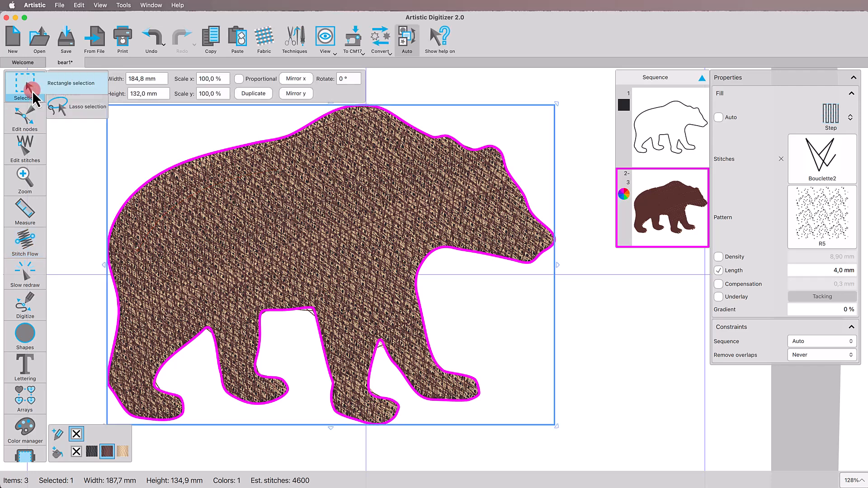
{"action": "left_click", "coordinate": [50, 93]}
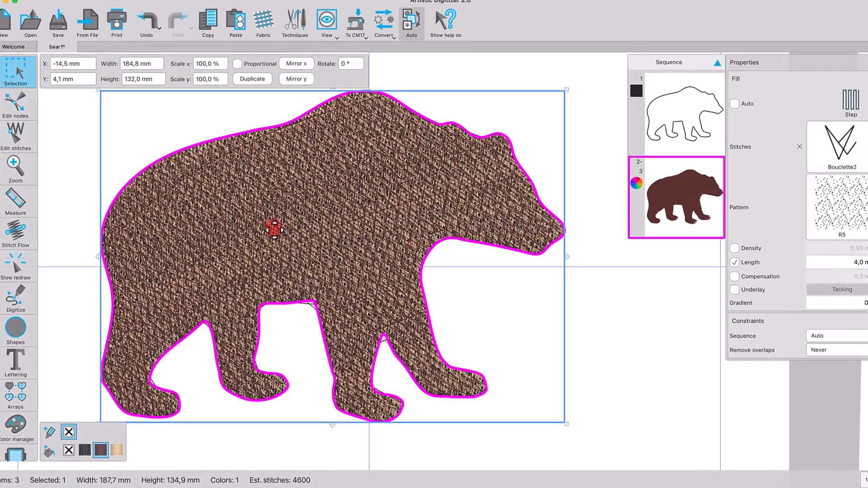
{"action": "right_click", "coordinate": [274, 238]}
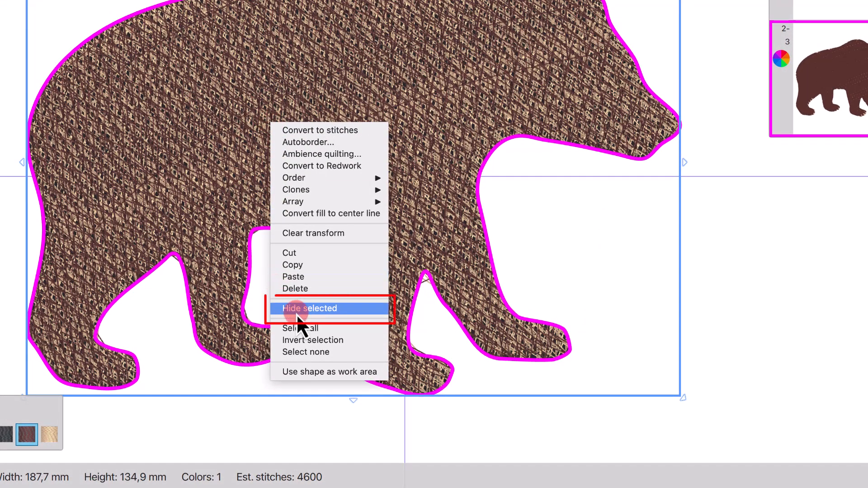
{"action": "left_click", "coordinate": [276, 310]}
{"action": "left_click", "coordinate": [295, 327]}
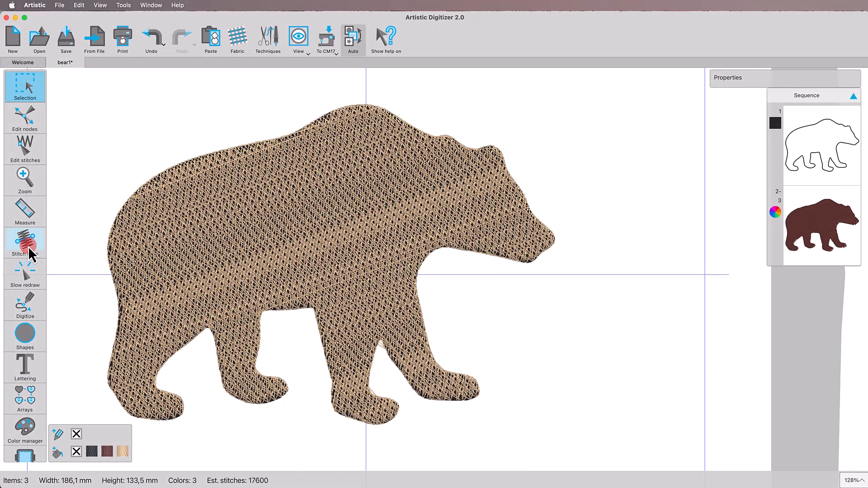
Change the peach bear's stitch direction by drawing a short diagonal Stitch Flow line across its rear body.
{"action": "left_click", "coordinate": [29, 246]}
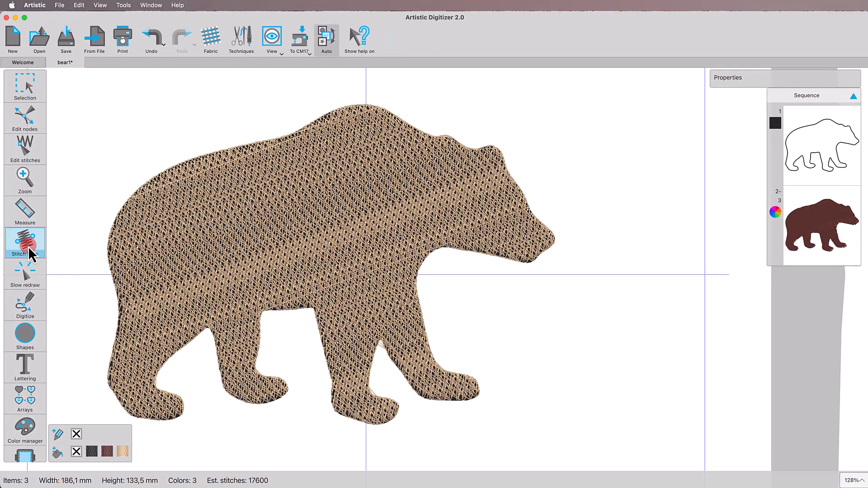
{"action": "left_click", "coordinate": [202, 261]}
{"action": "left_click_drag", "start_coordinate": [201, 261], "coordinate": [178, 221]}
{"action": "left_click", "coordinate": [653, 214]}
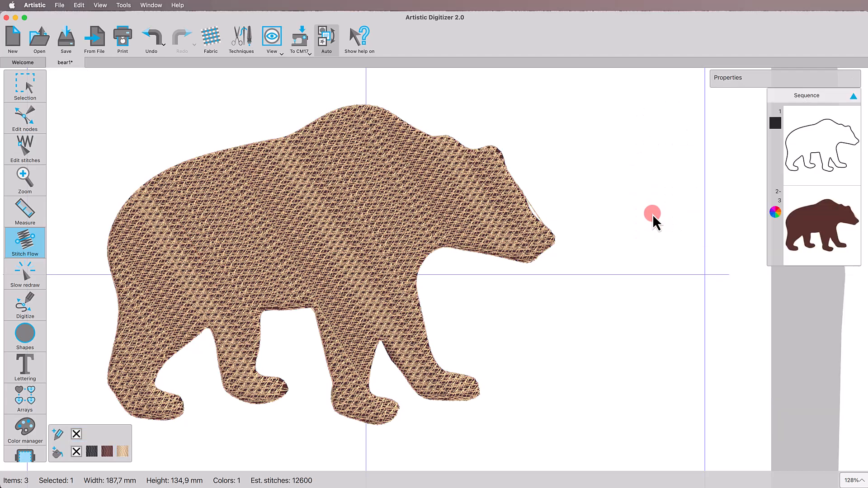
Select the top dark brown bear and give it a satin serial outline in the same dark brown thread.
{"action": "left_click", "coordinate": [23, 95]}
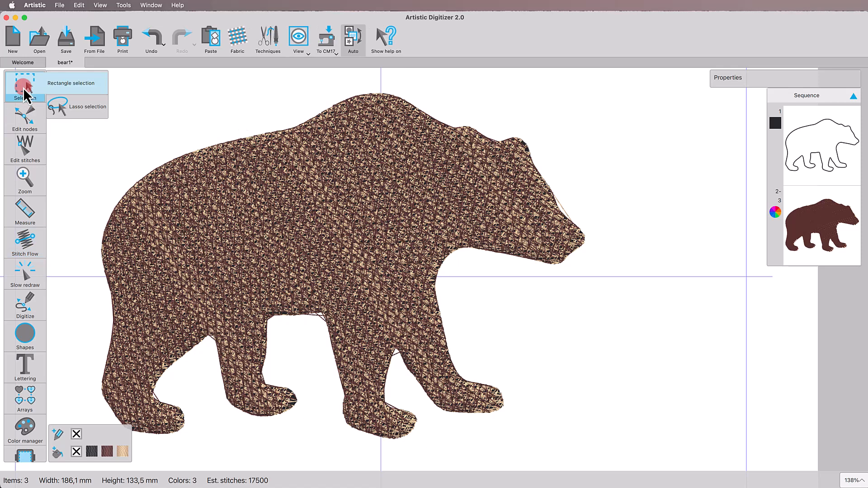
{"action": "left_click", "coordinate": [194, 171]}
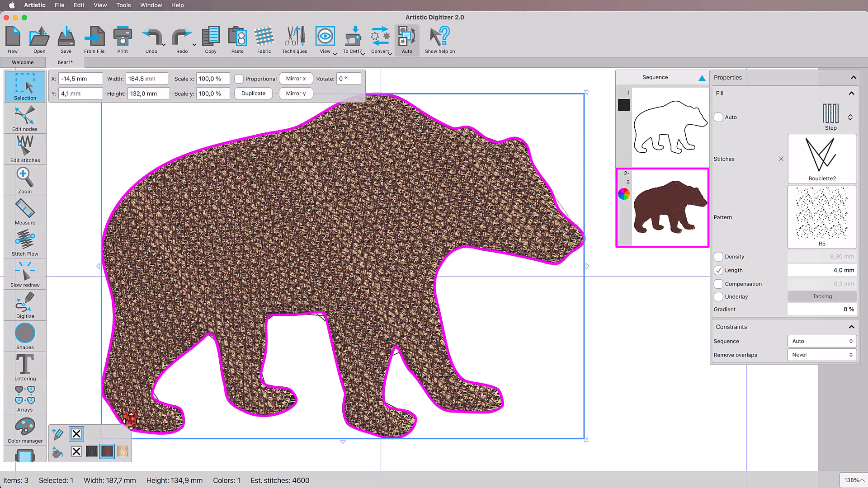
{"action": "left_click", "coordinate": [110, 436]}
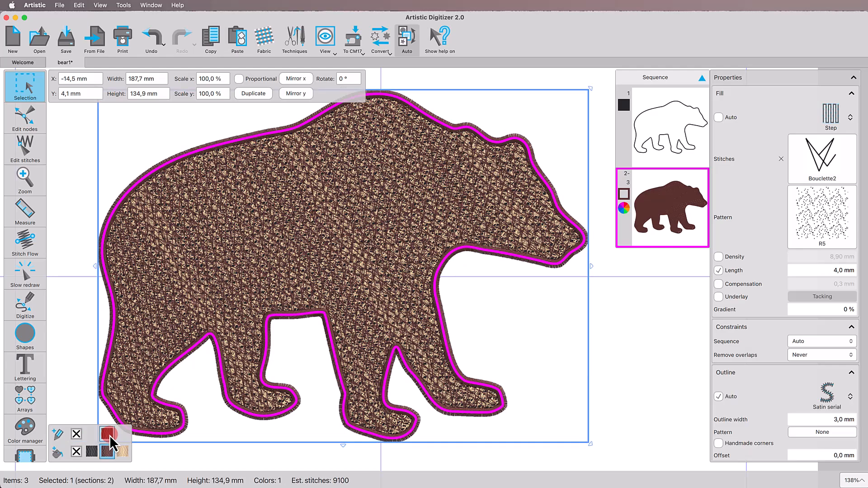
Set the outline width of the bear's satin border to 3,8 mm.
{"action": "left_click", "coordinate": [852, 94]}
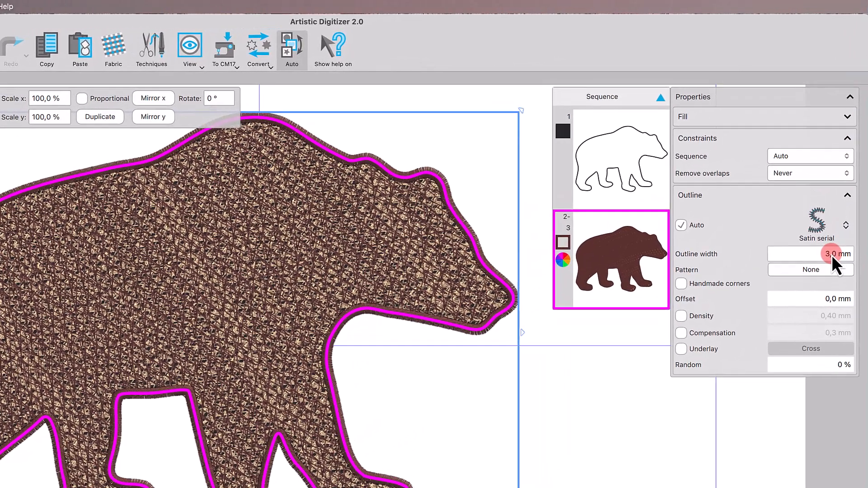
{"action": "left_click", "coordinate": [838, 204]}
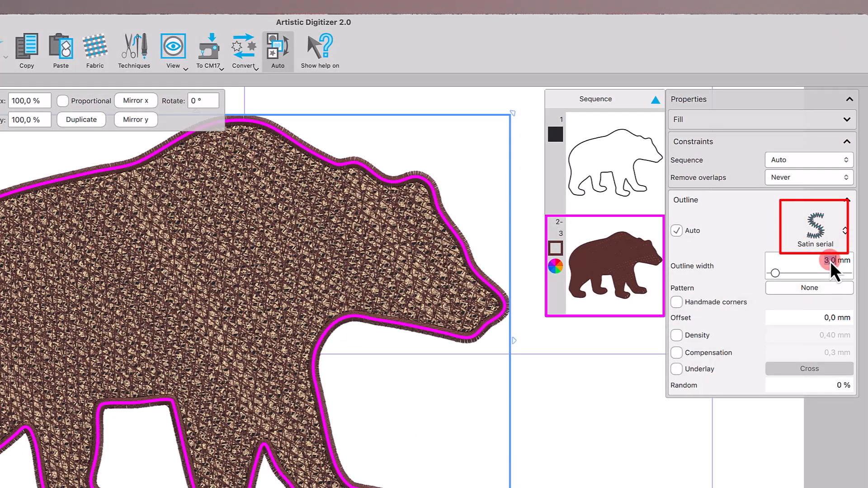
{"action": "type", "text": "3"}
{"action": "type", "text": ",8"}
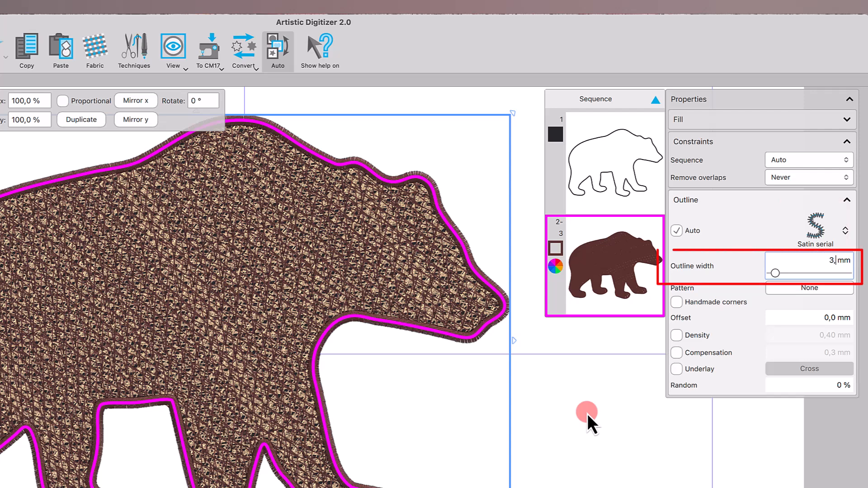
{"action": "key", "text": "Return"}
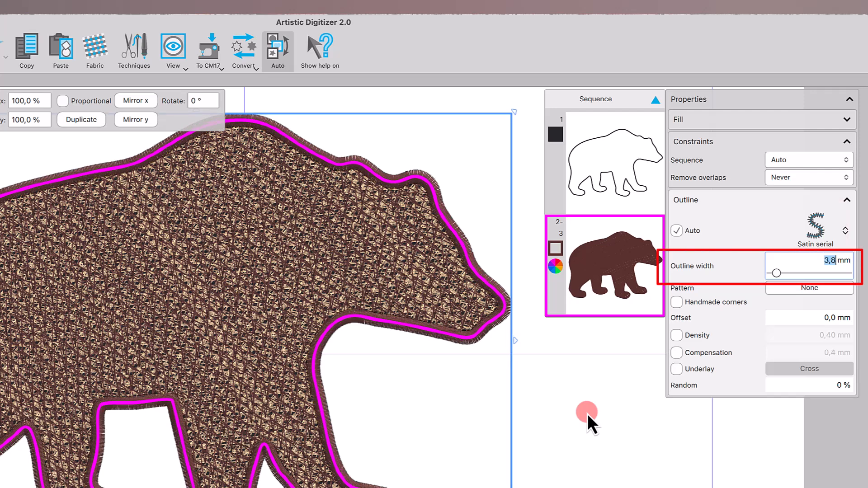
Make the satin outline ragged by setting Random to 30 % and the random side to Side A.
{"action": "left_click", "coordinate": [783, 388]}
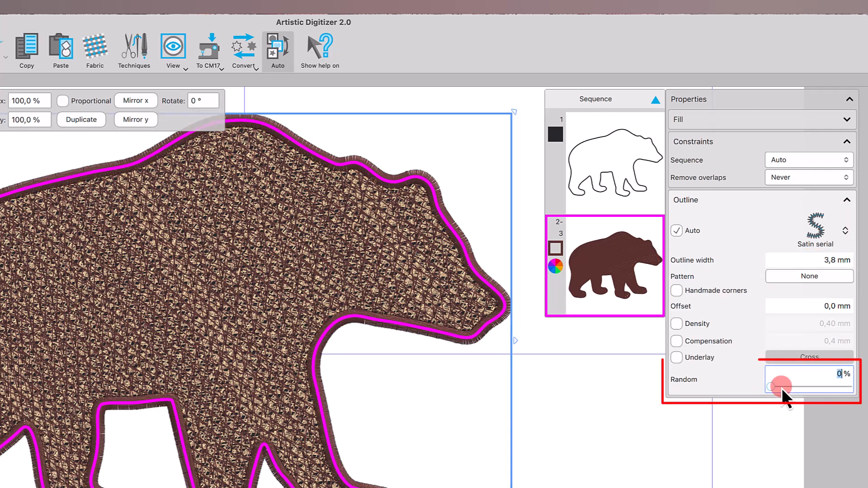
{"action": "type", "text": "30"}
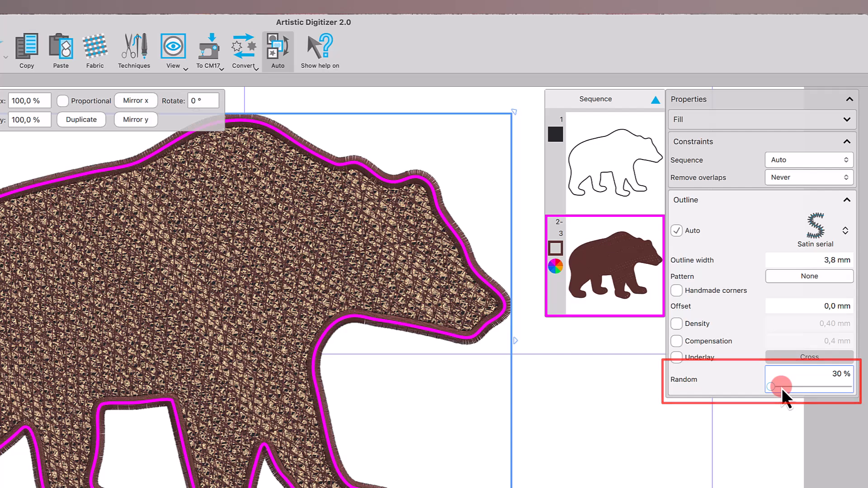
{"action": "key", "text": "Return"}
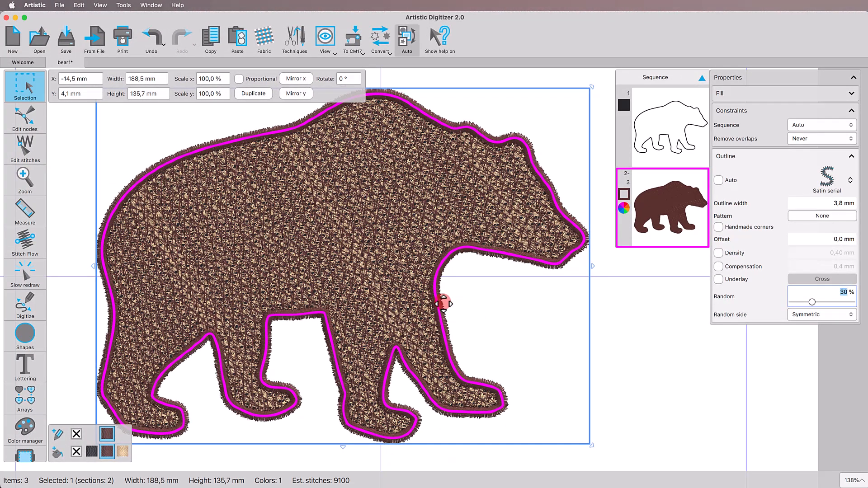
{"action": "scroll", "coordinate": [464, 292], "scroll_direction": "up", "scroll_amount": 10}
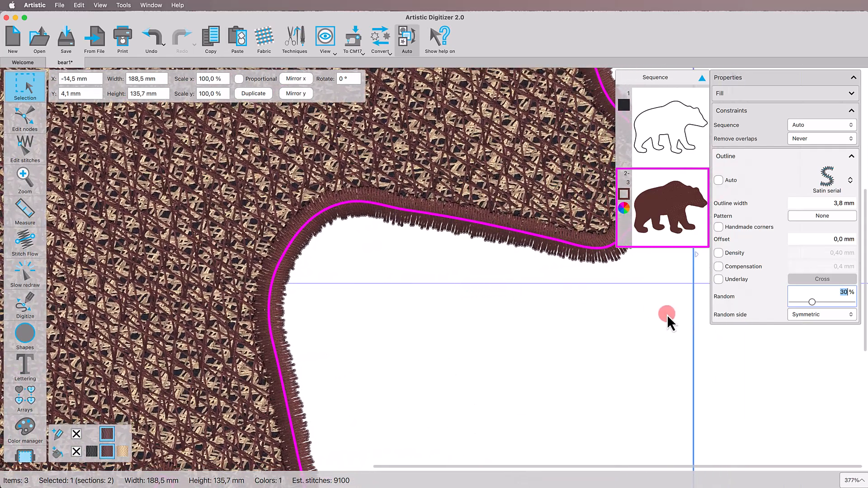
{"action": "left_click", "coordinate": [816, 316]}
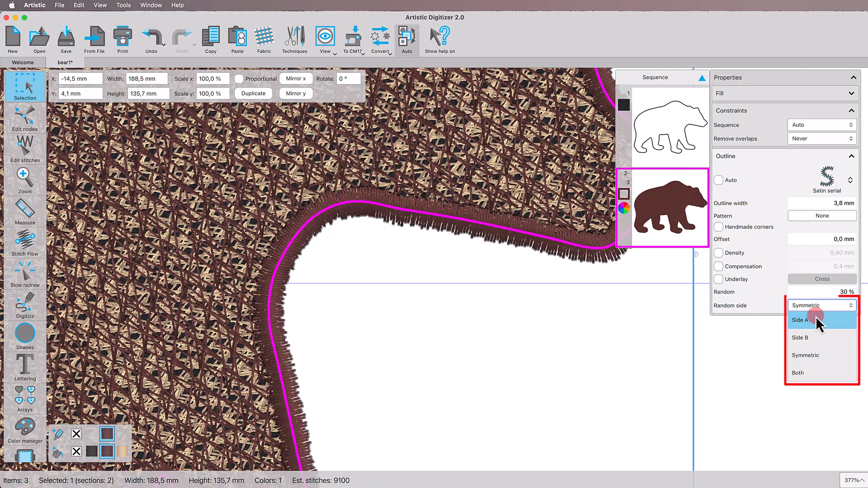
{"action": "left_click", "coordinate": [816, 320]}
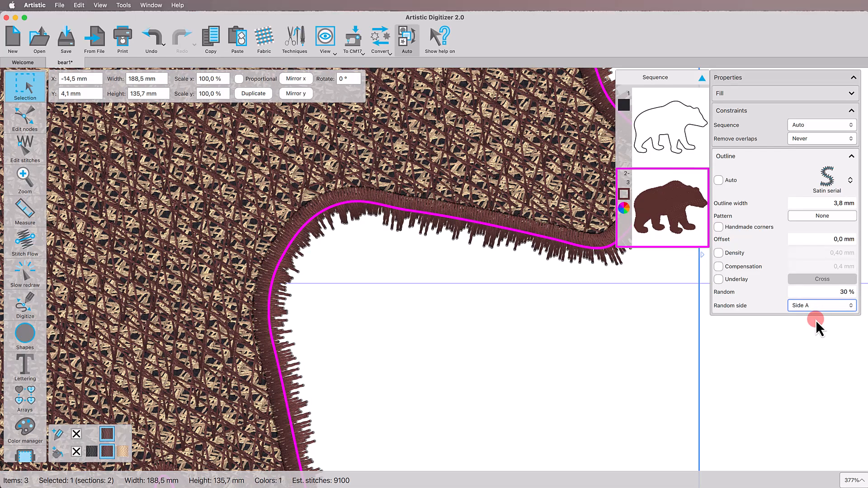
Select the peach layer by its thread colour, change its fill to dark brown, and clear the selection.
{"action": "right_click", "coordinate": [123, 450]}
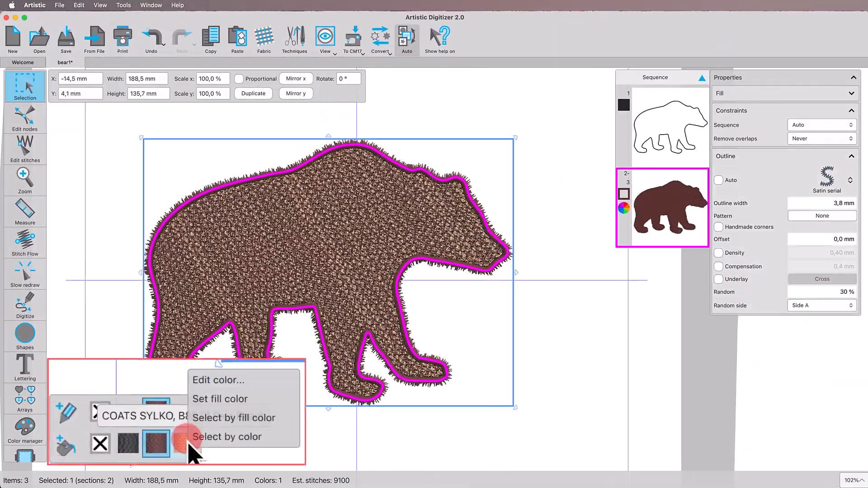
{"action": "left_click", "coordinate": [210, 441]}
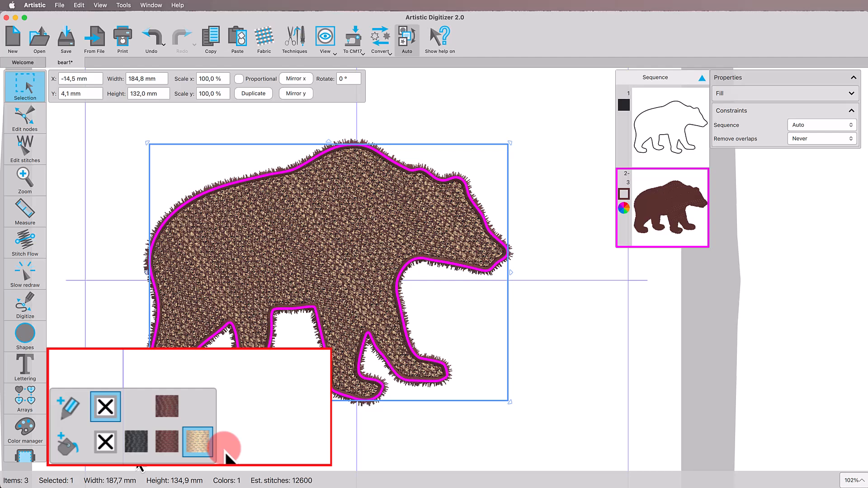
{"action": "left_click", "coordinate": [108, 451]}
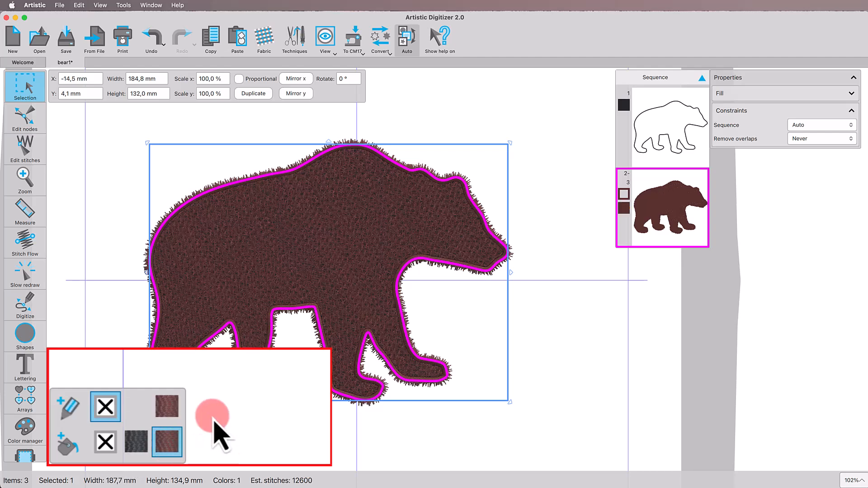
{"action": "left_click", "coordinate": [195, 438]}
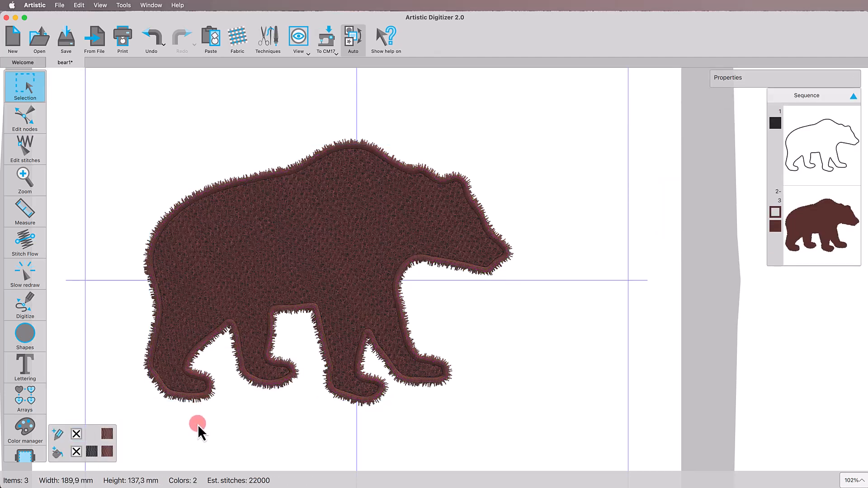